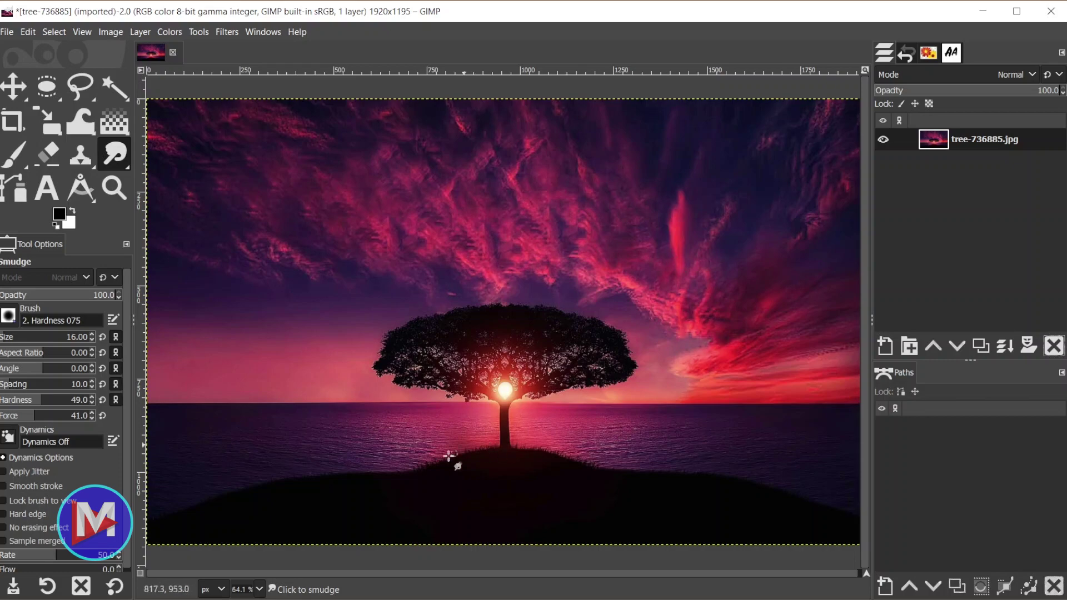
Open the GIMP Book of Layers PDF with GIMP, bringing up Import from PDF with 96 pages as layers
key(alt+Tab)
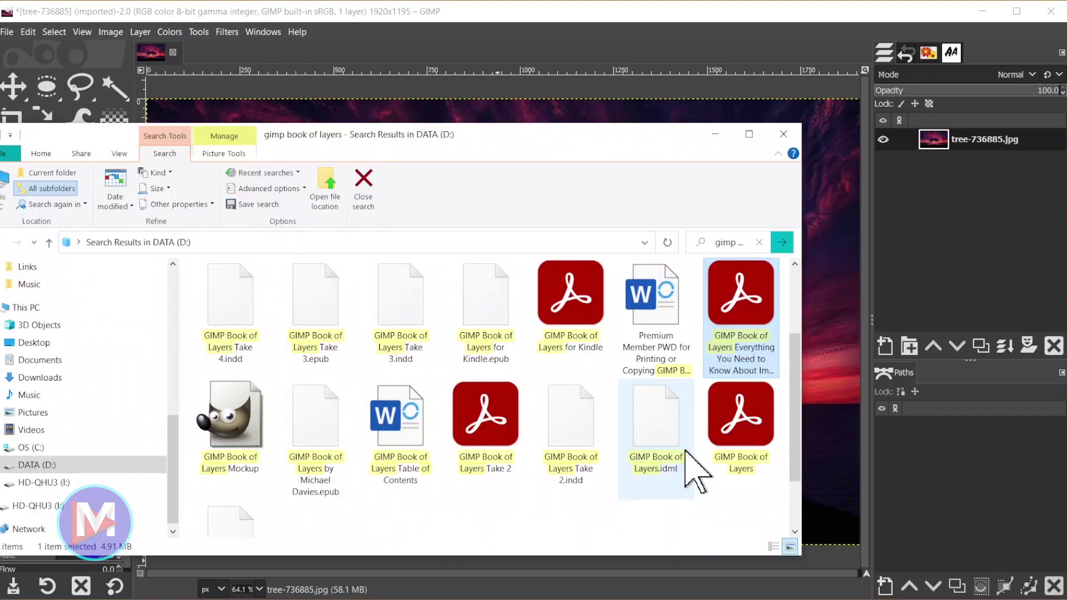
right_click(743, 300)
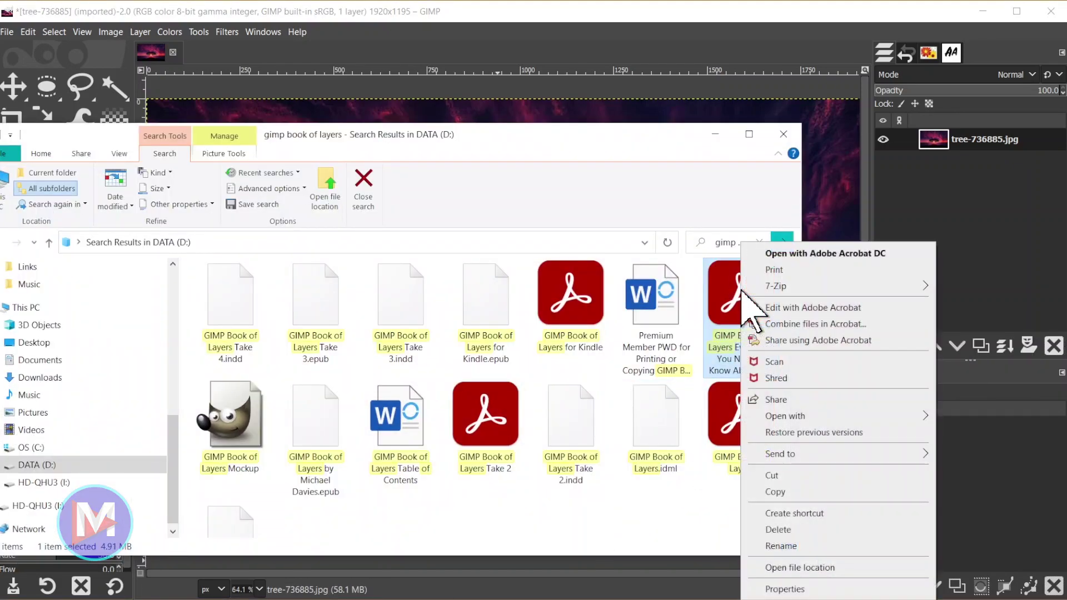
mouse_move(839, 418)
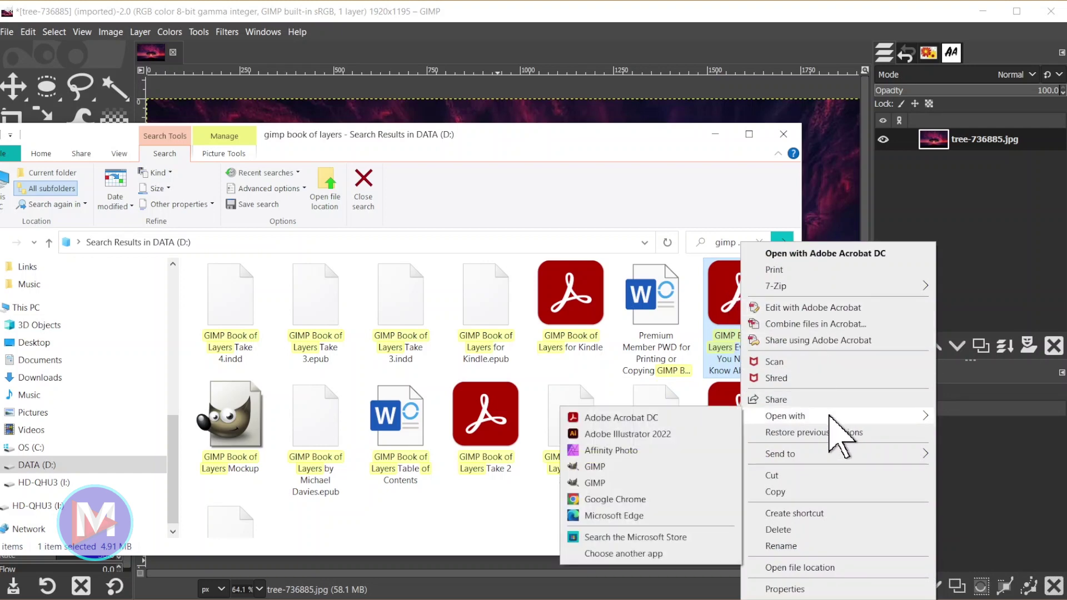
click(639, 467)
click(715, 133)
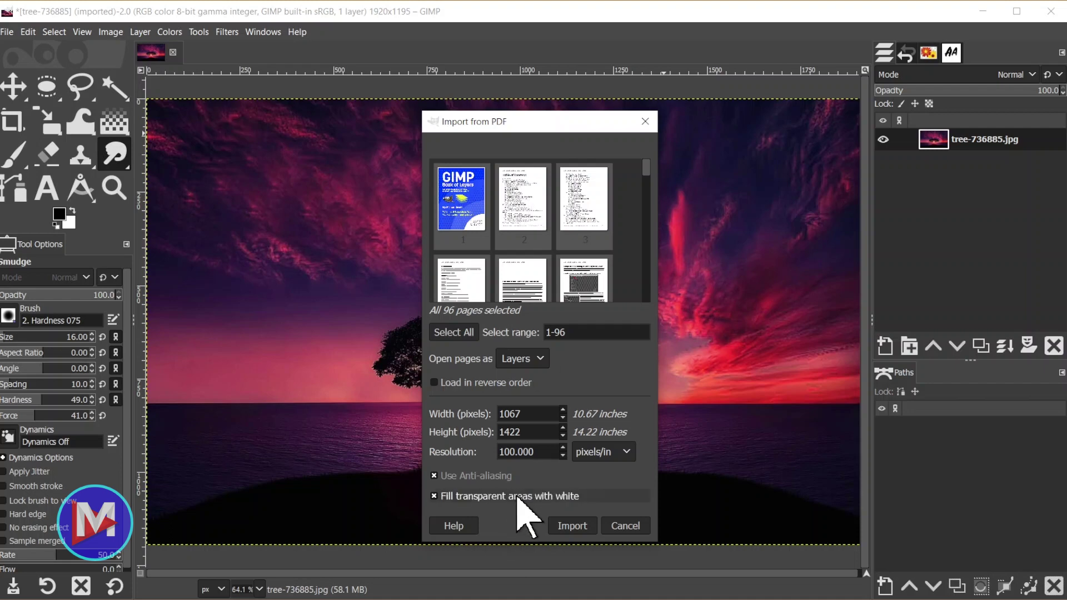
click(489, 497)
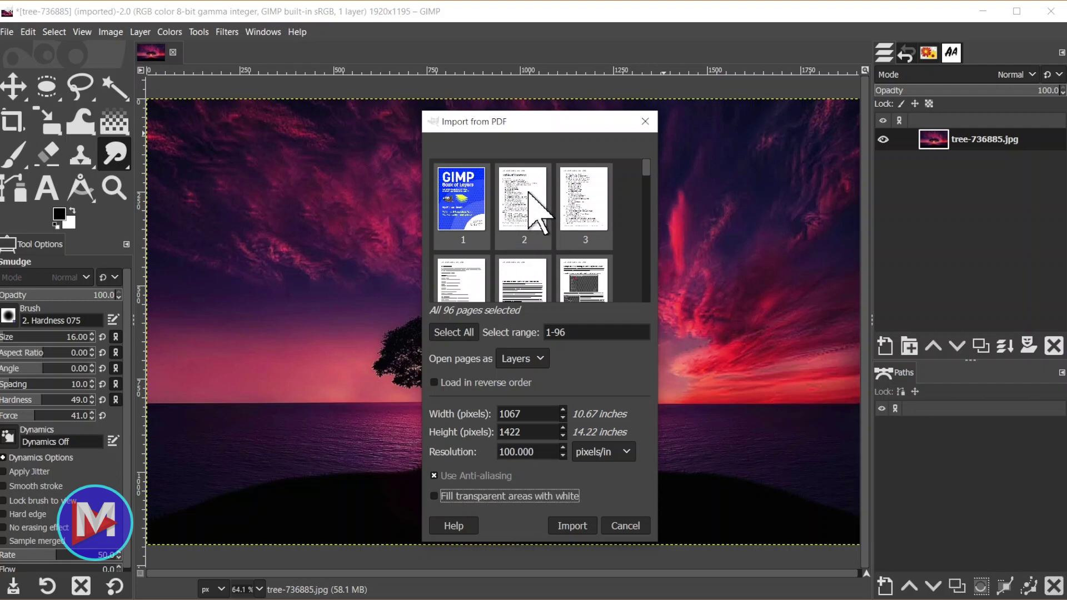
click(497, 497)
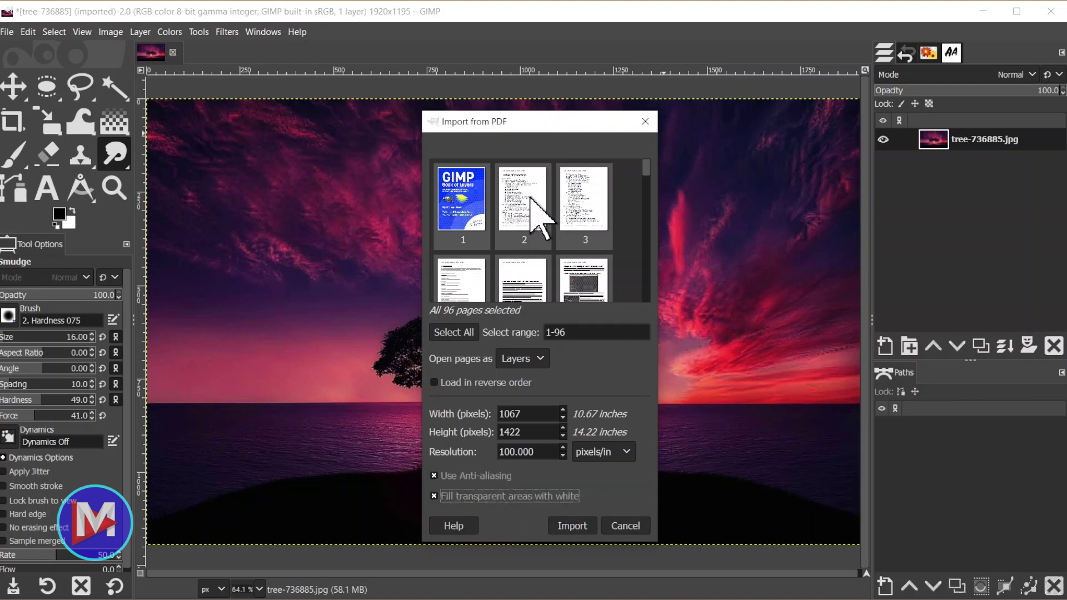
click(627, 525)
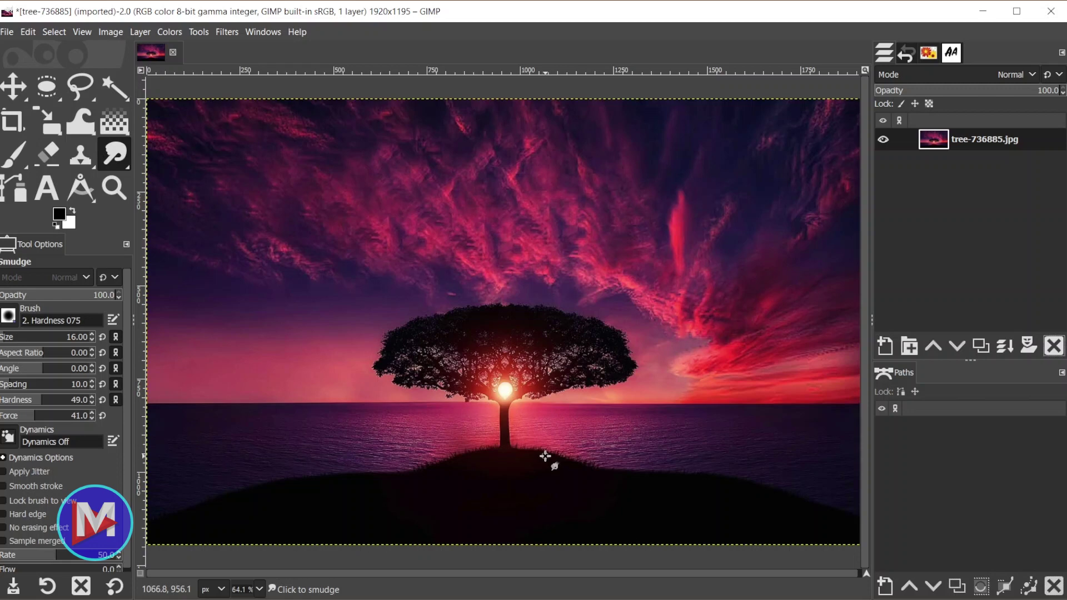
In Canvas Size, apply the Toilet paper (US, 300ppi) template, 4.5 × 4.5 in, and centre the photo
click(112, 32)
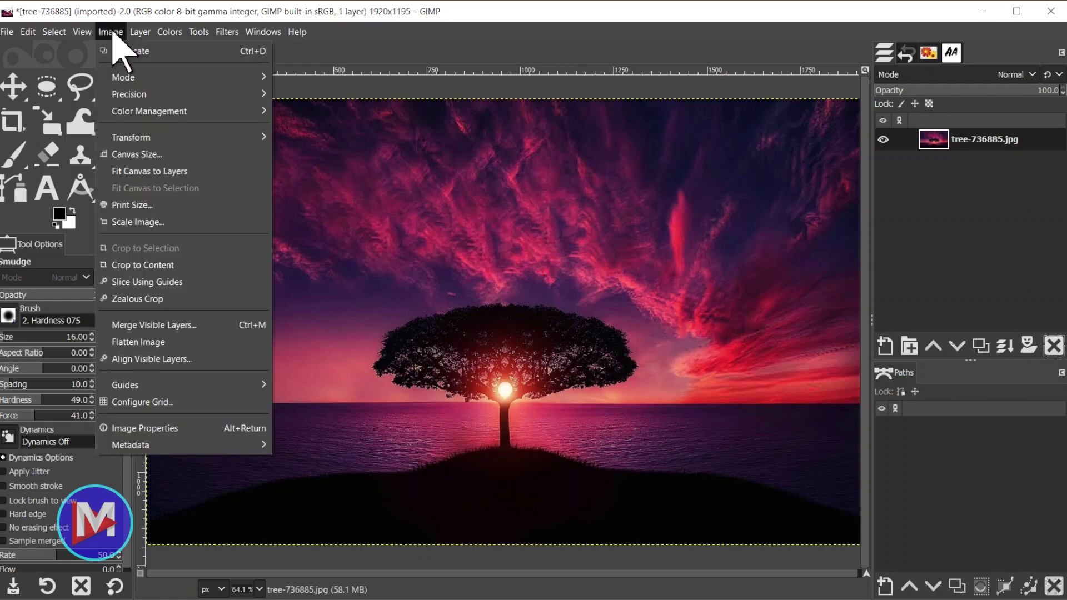
click(130, 155)
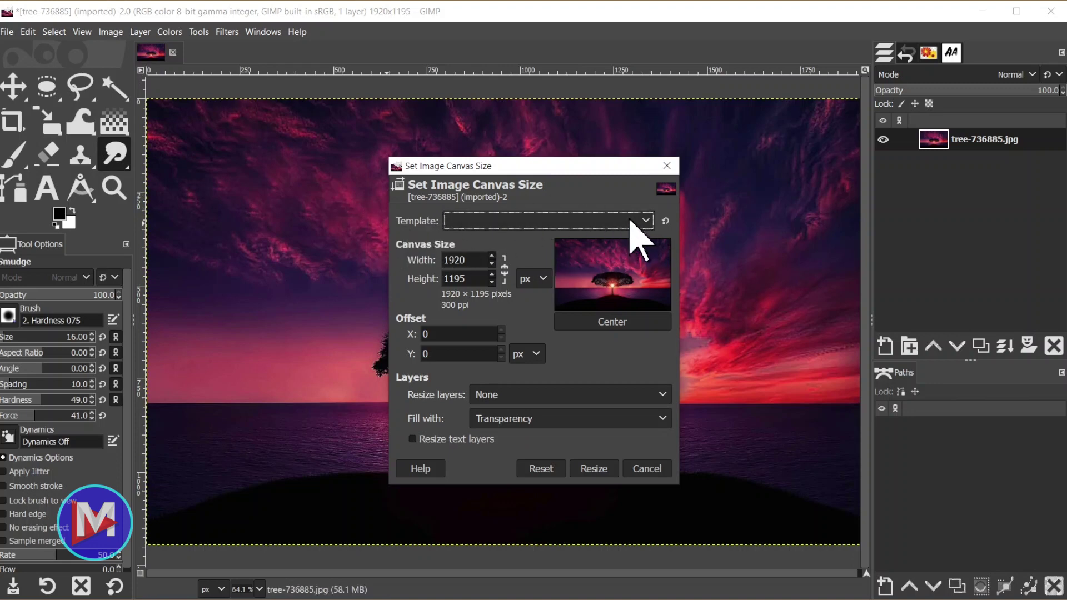
click(584, 221)
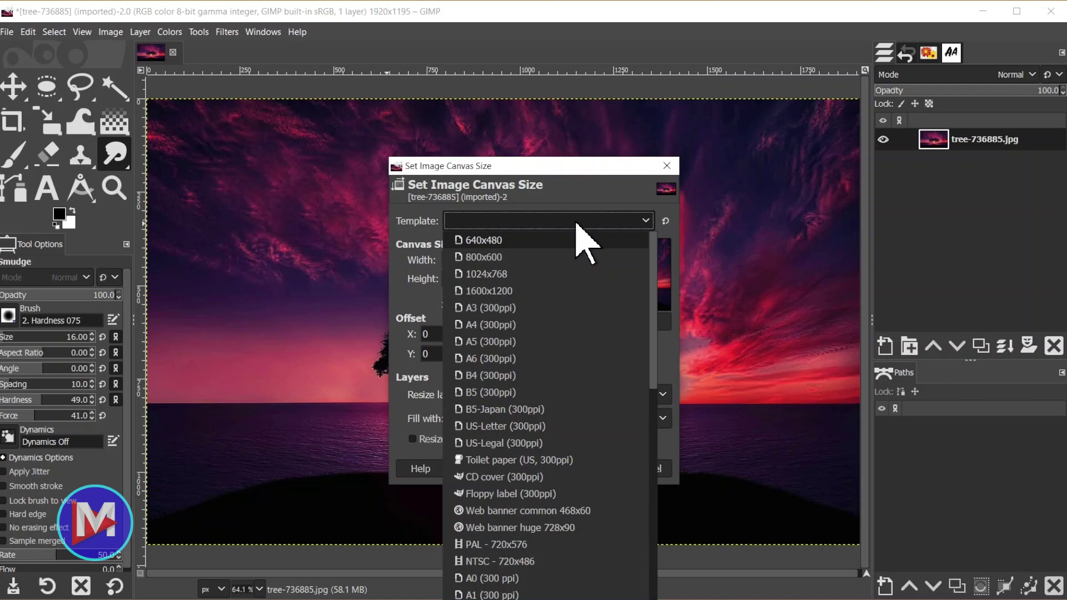
click(525, 461)
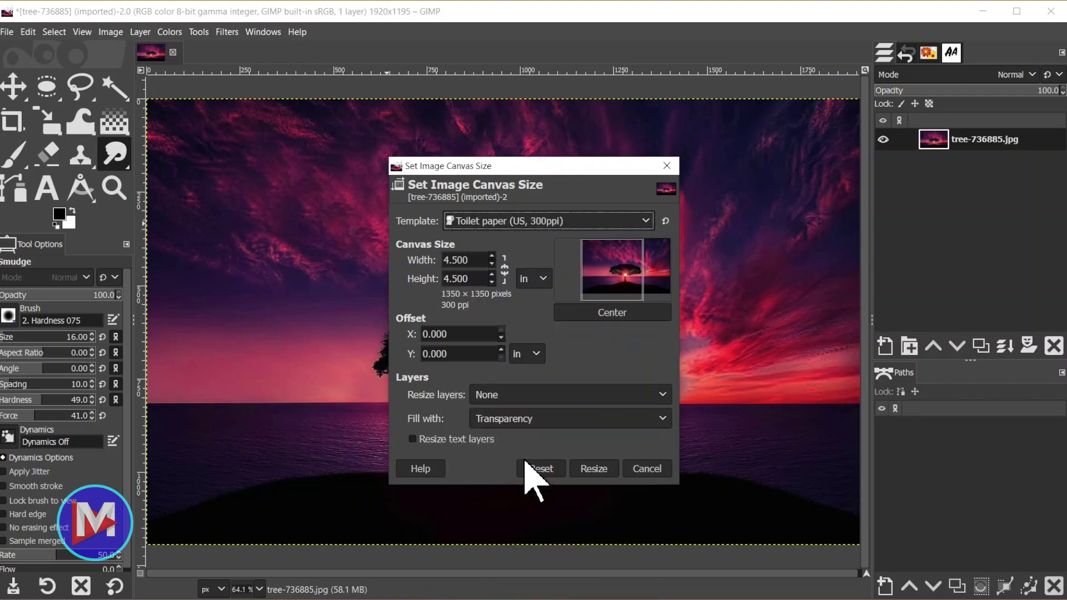
click(643, 311)
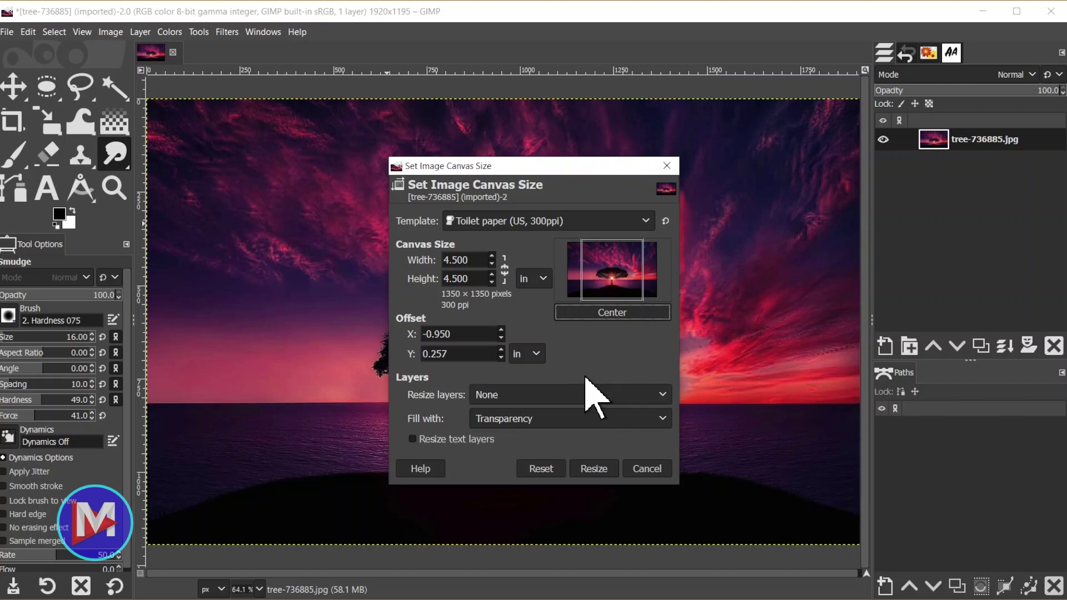
click(550, 225)
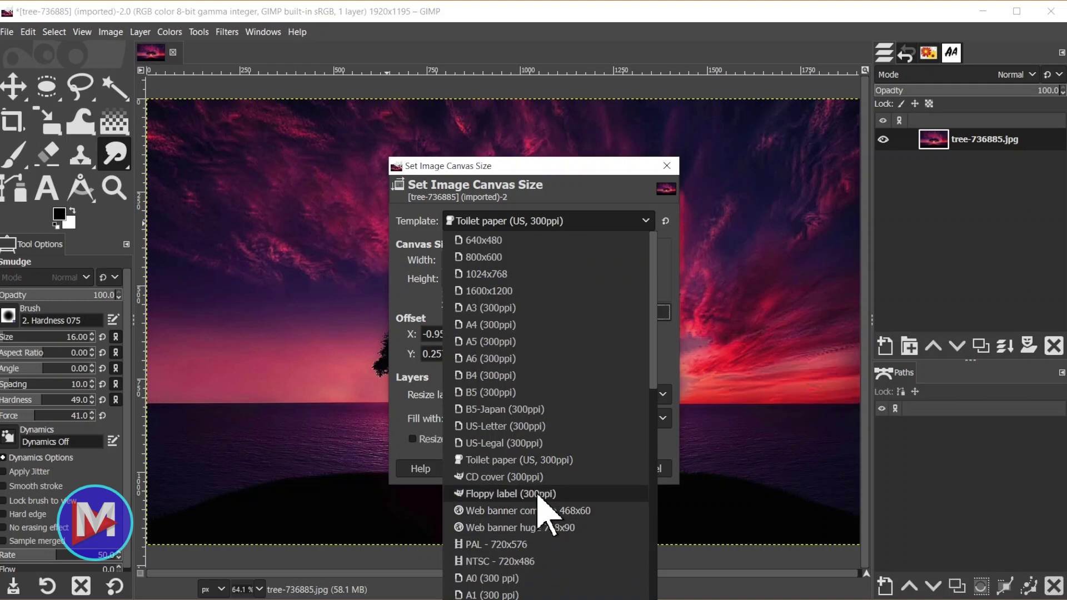
Try the 1920x1080 (Full HD 1080p) and US Letter (300 ppi) templates, centring the photo
scroll(544, 528, down, 8)
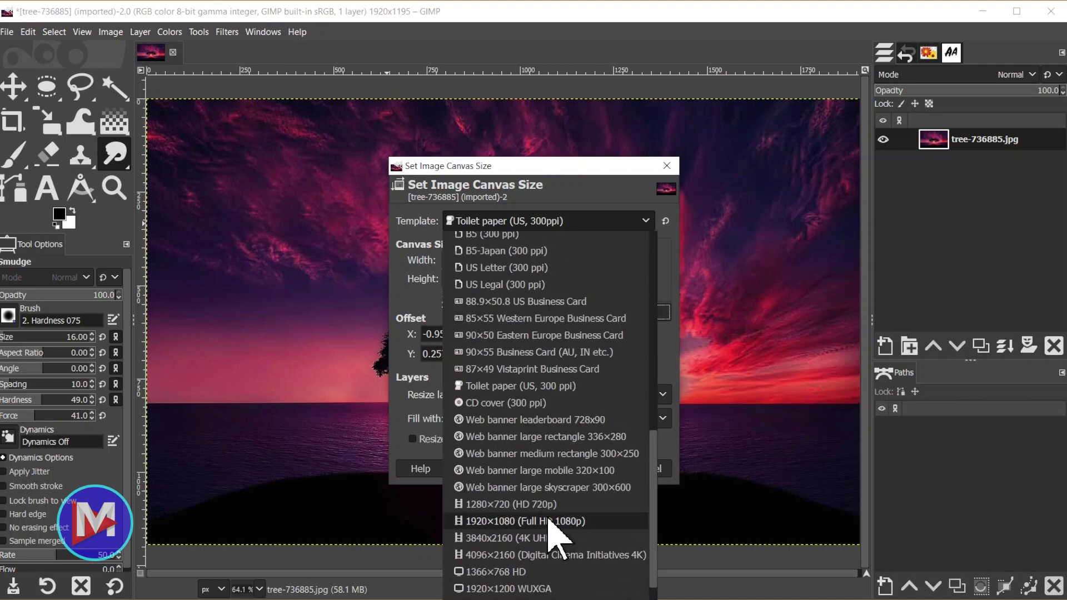
scroll(550, 528, down, 3)
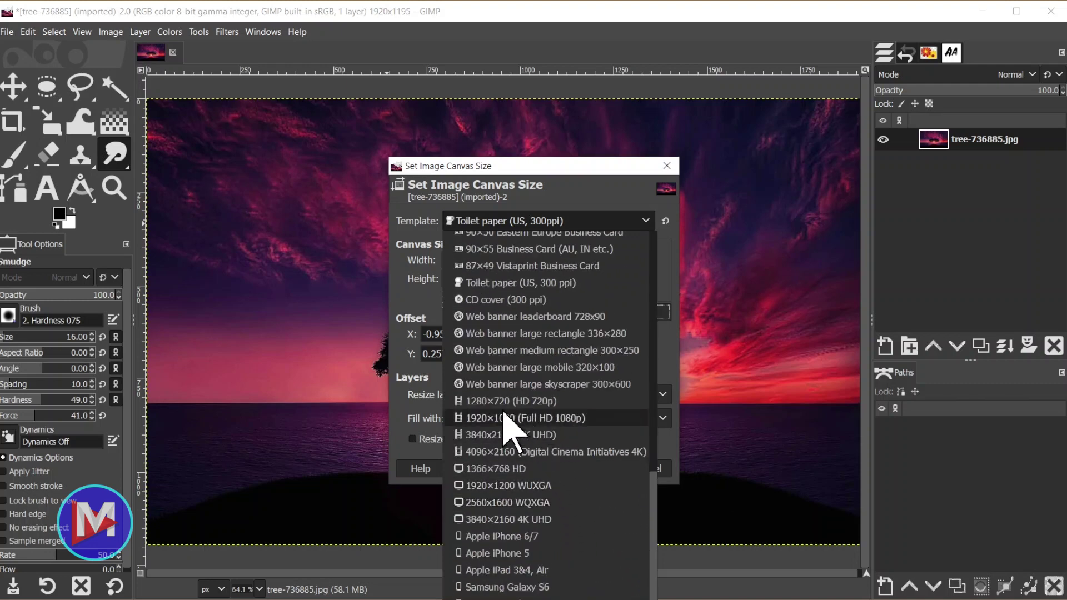
click(489, 422)
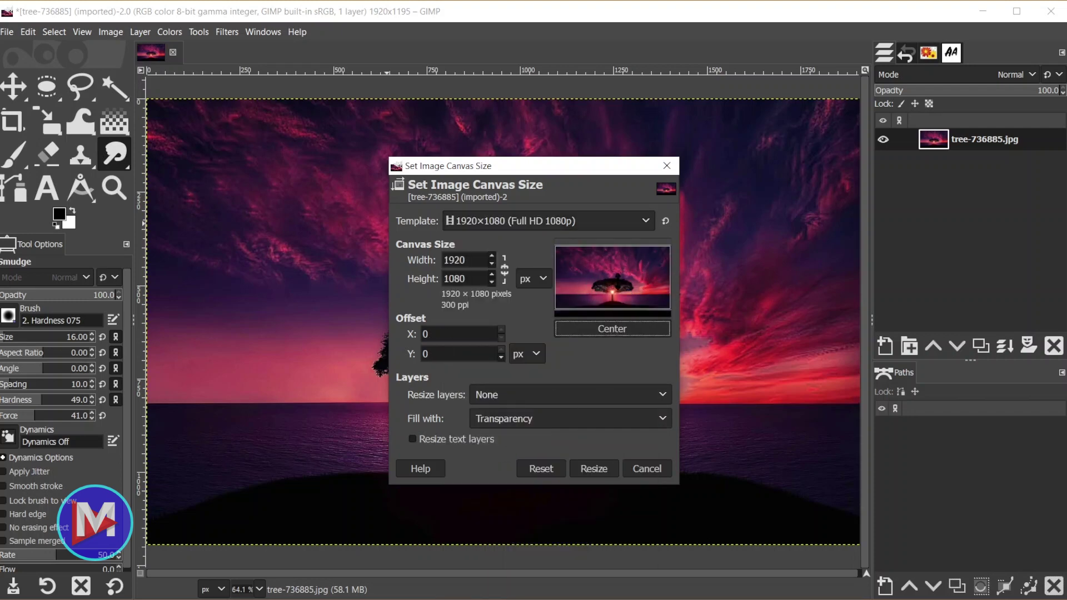
click(581, 222)
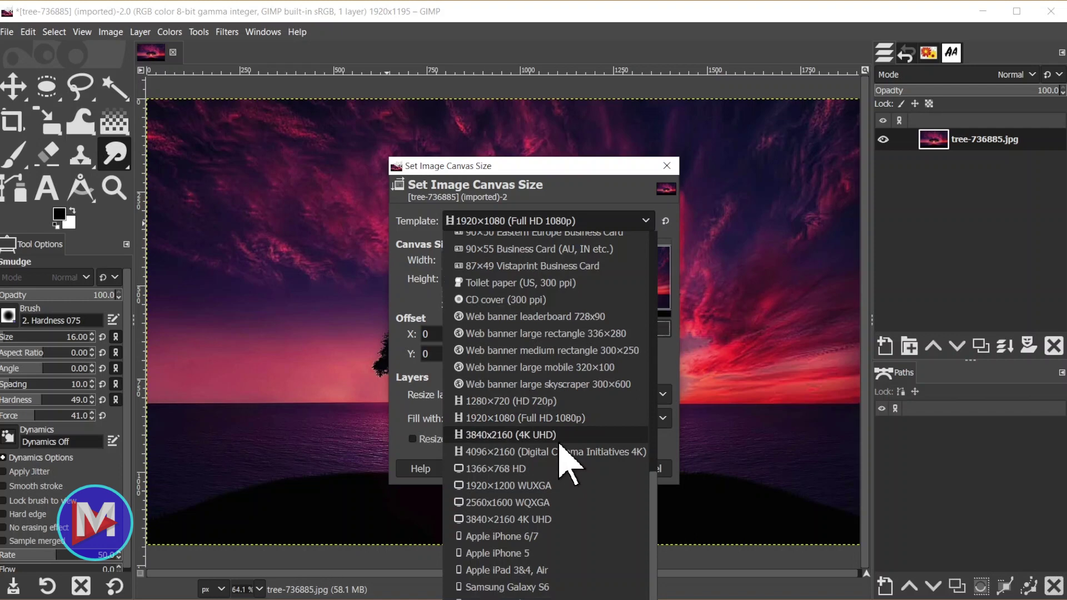
scroll(574, 483, up, 5)
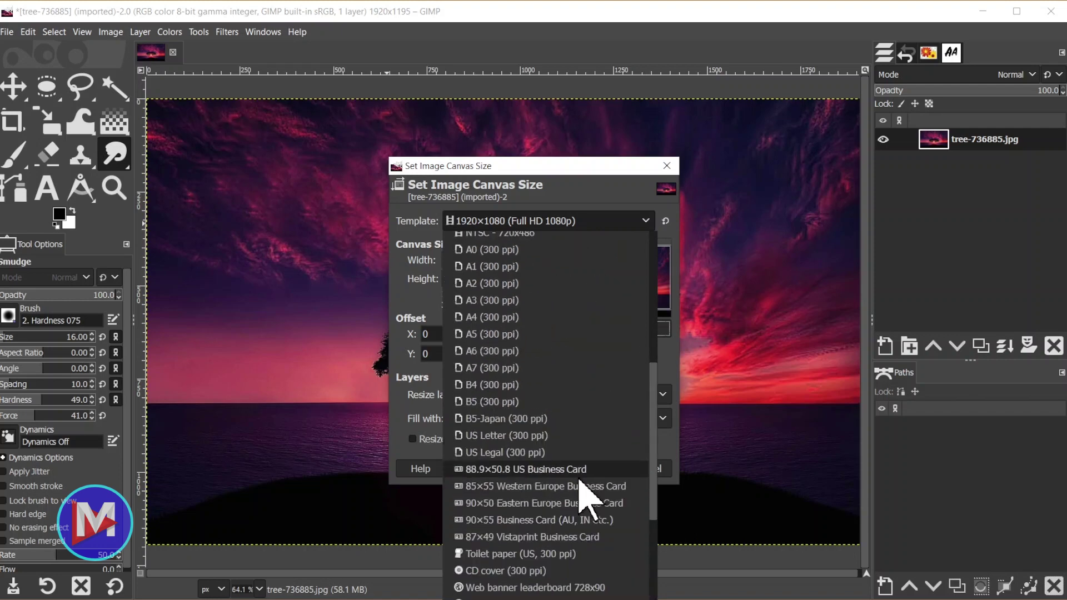
click(507, 436)
click(609, 366)
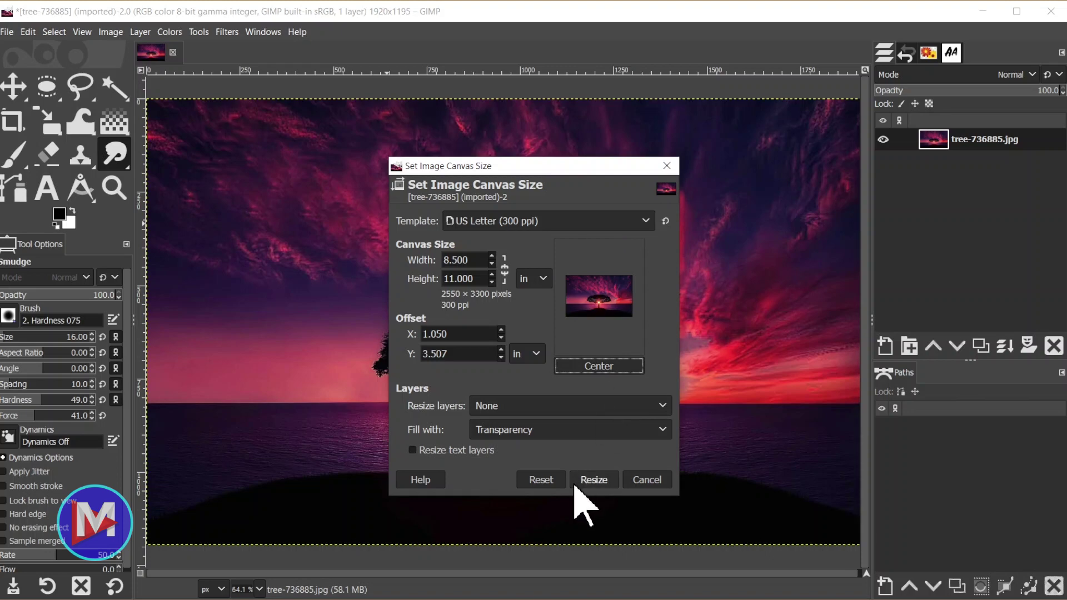
Choose Toilet paper (US, 300 ppi), centre the photo, and resize the canvas to 1350×1350 px
click(528, 223)
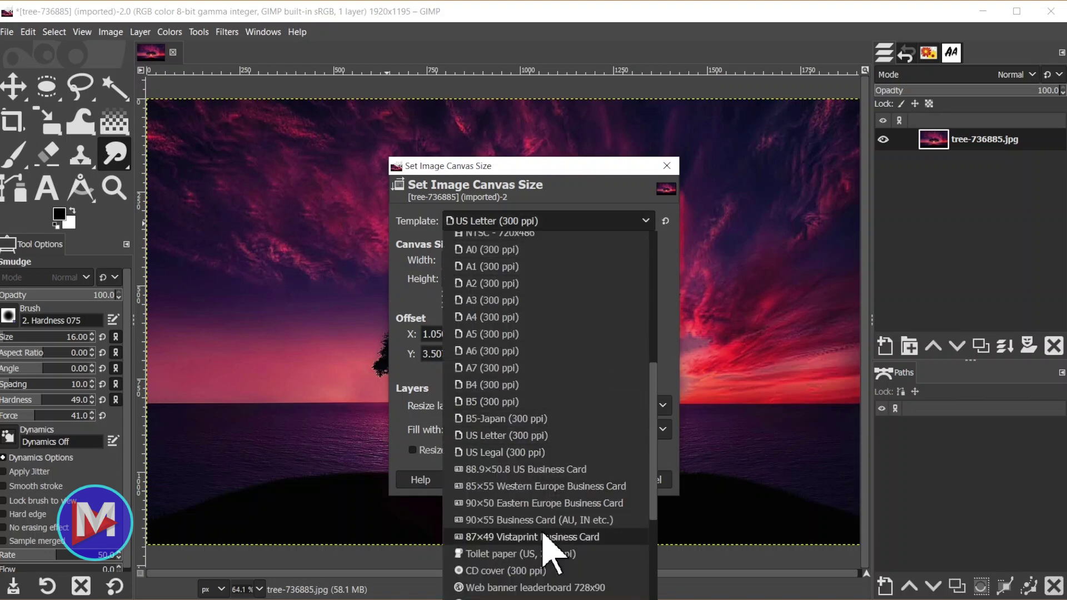
click(511, 554)
click(614, 312)
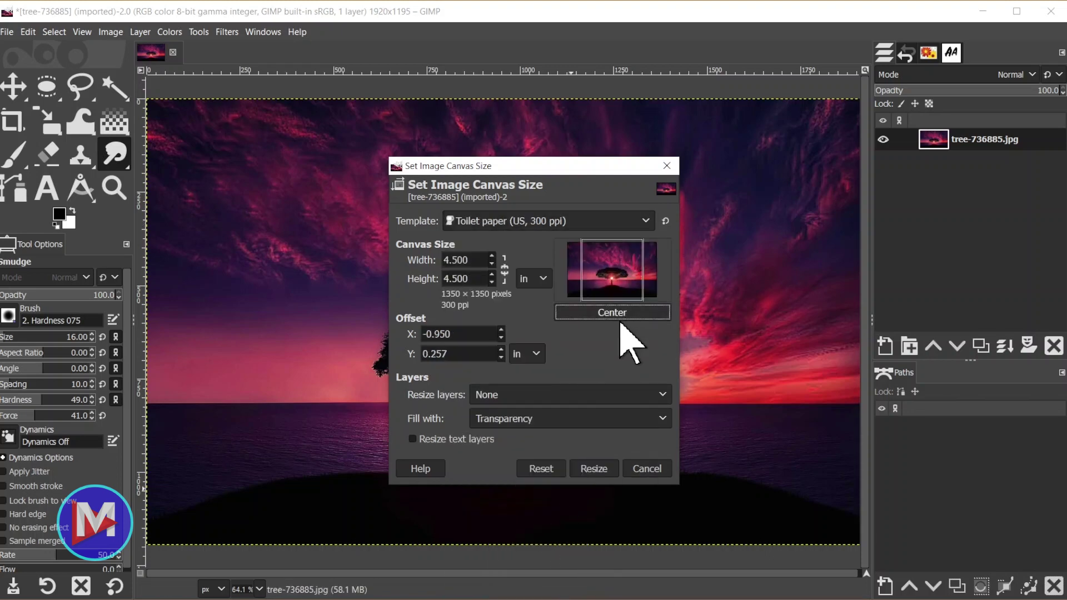
click(589, 468)
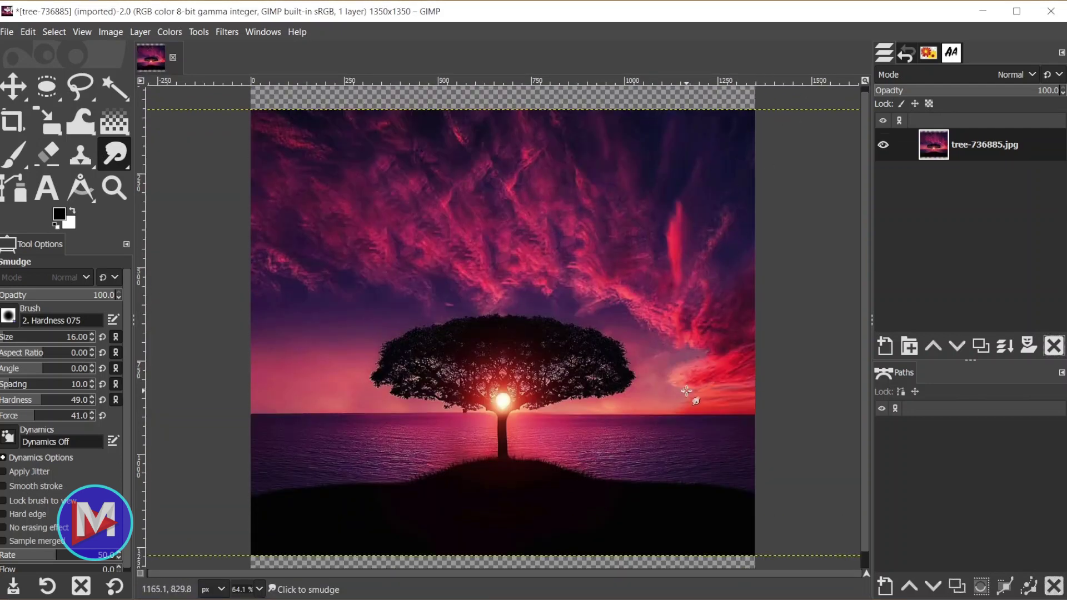
Undo the canvas resize with Ctrl+Z, restoring the full 1920×1195 photo
key(ctrl+z)
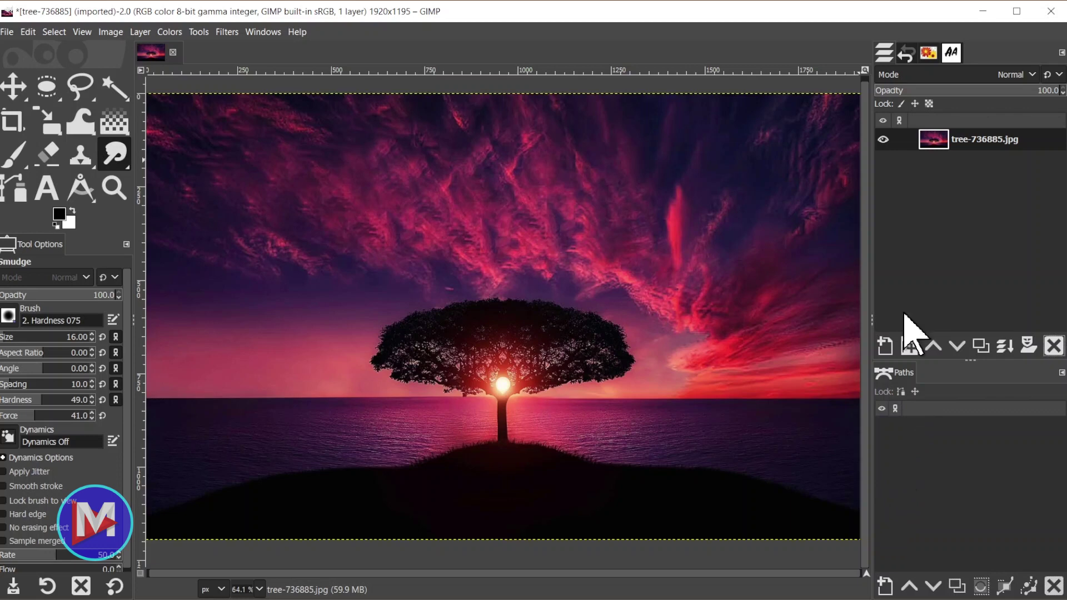
click(883, 140)
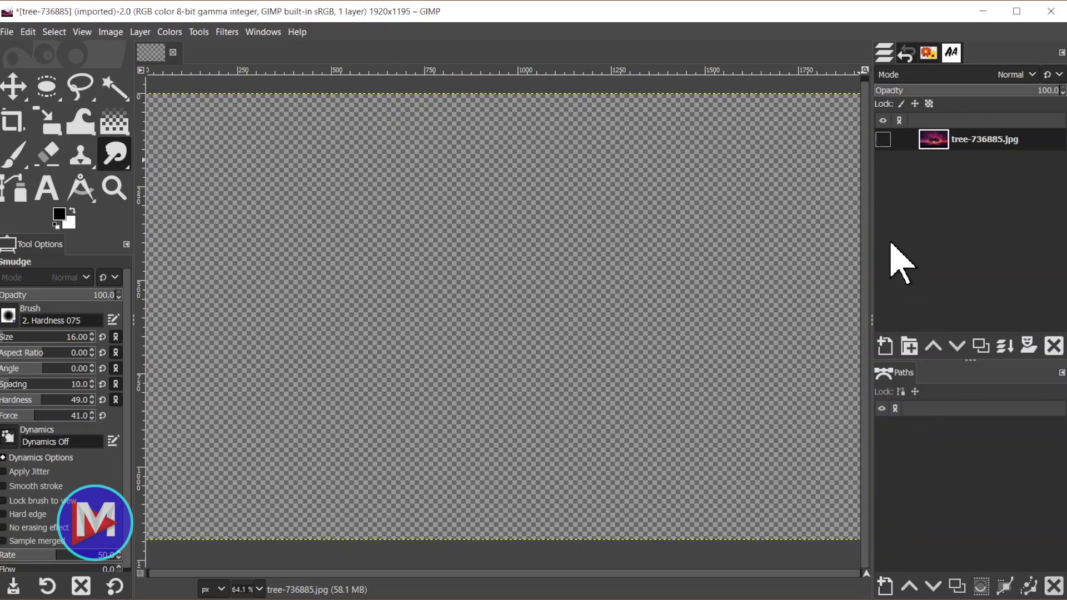
click(883, 139)
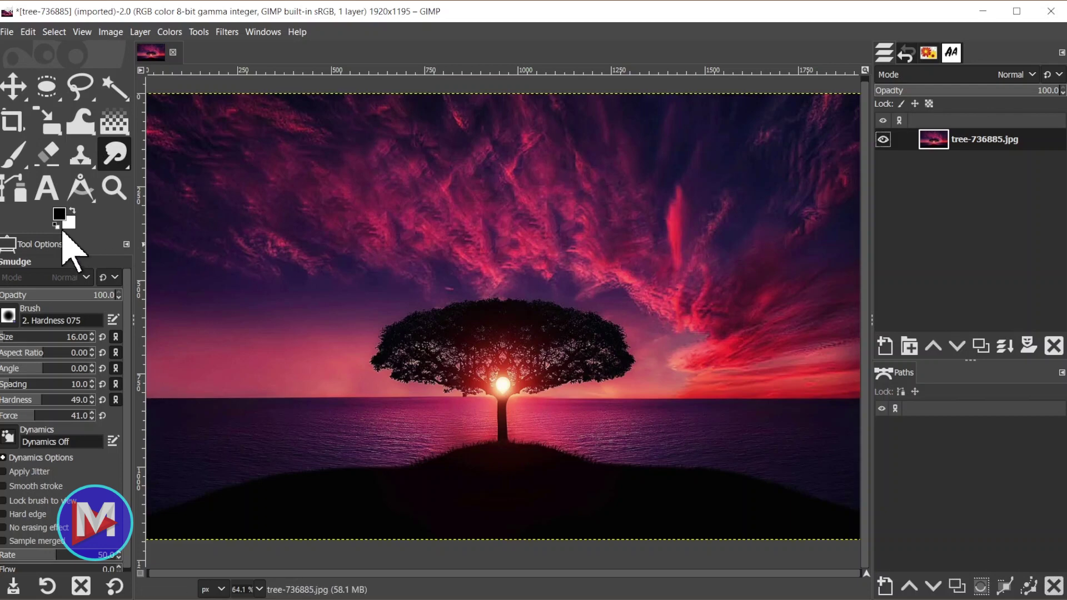
Sample dark purple 46183a (RGB 70, 24, 58) from the sky as the foreground colour
click(59, 214)
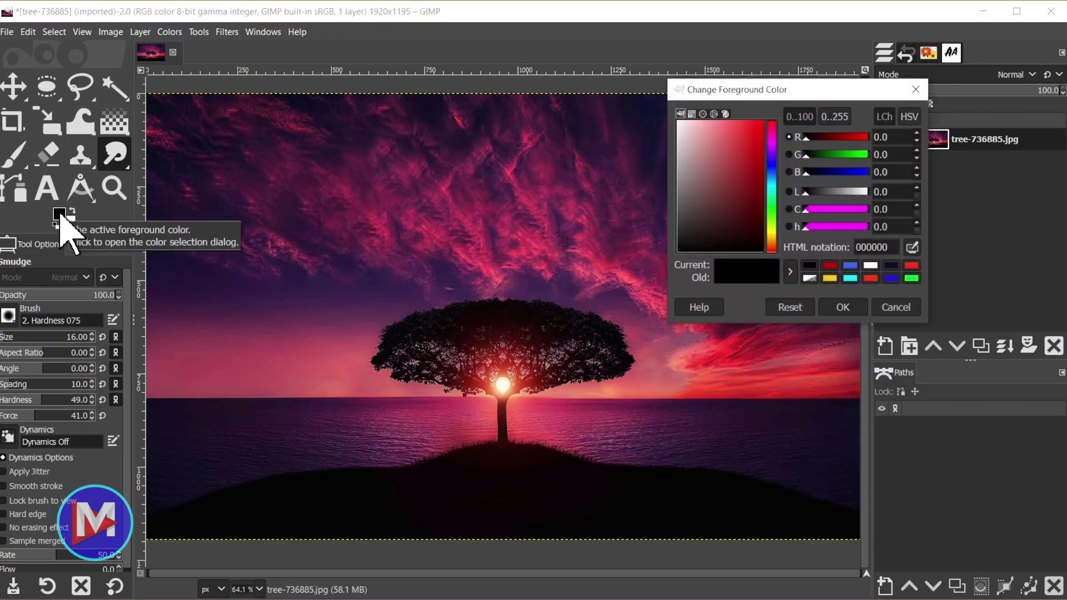
click(911, 246)
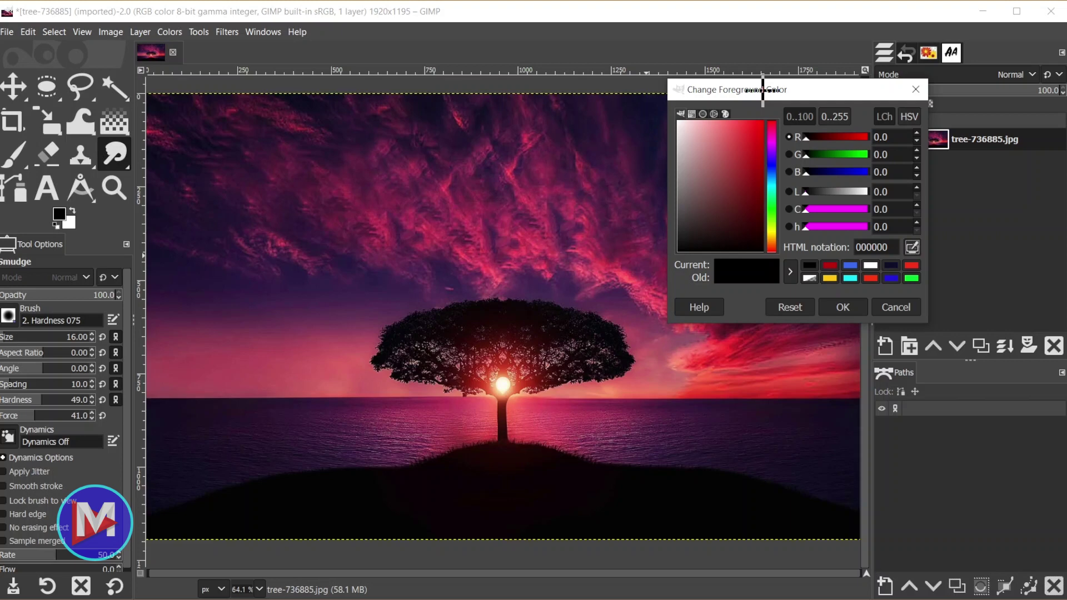
click(602, 133)
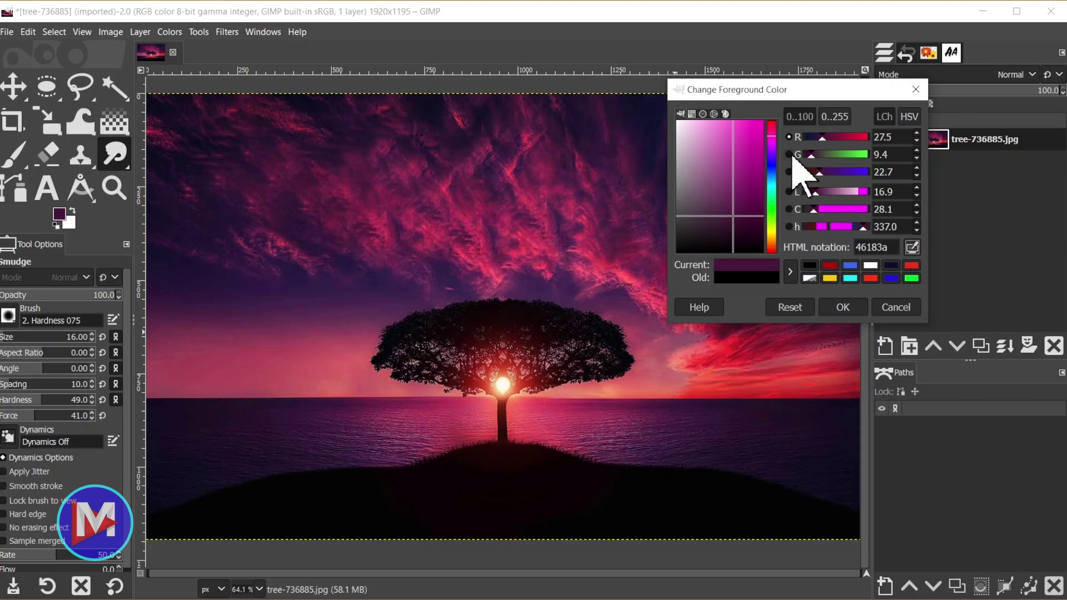
click(834, 116)
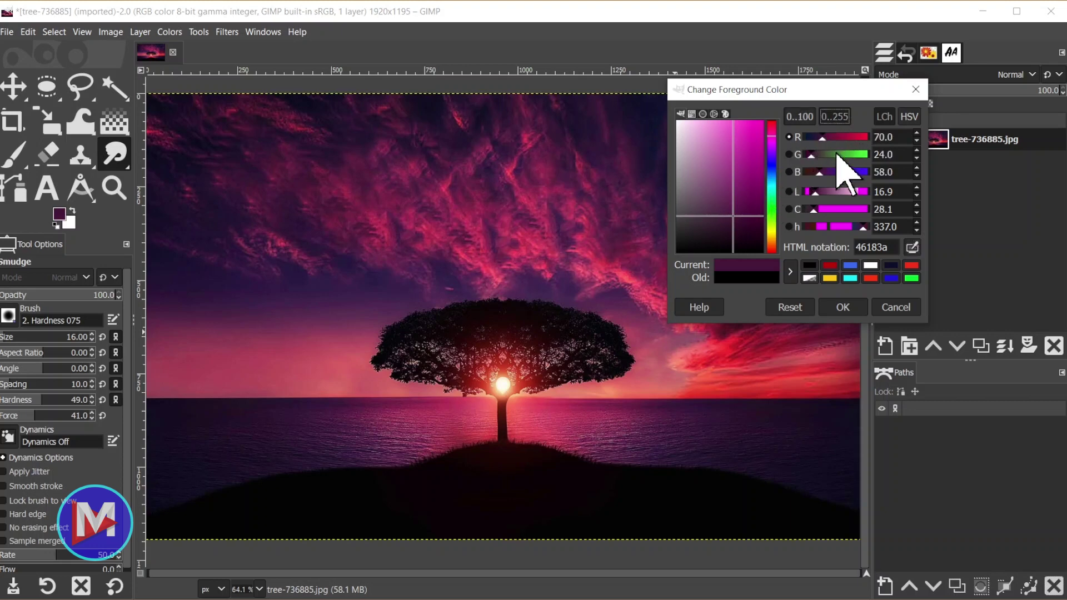
click(804, 120)
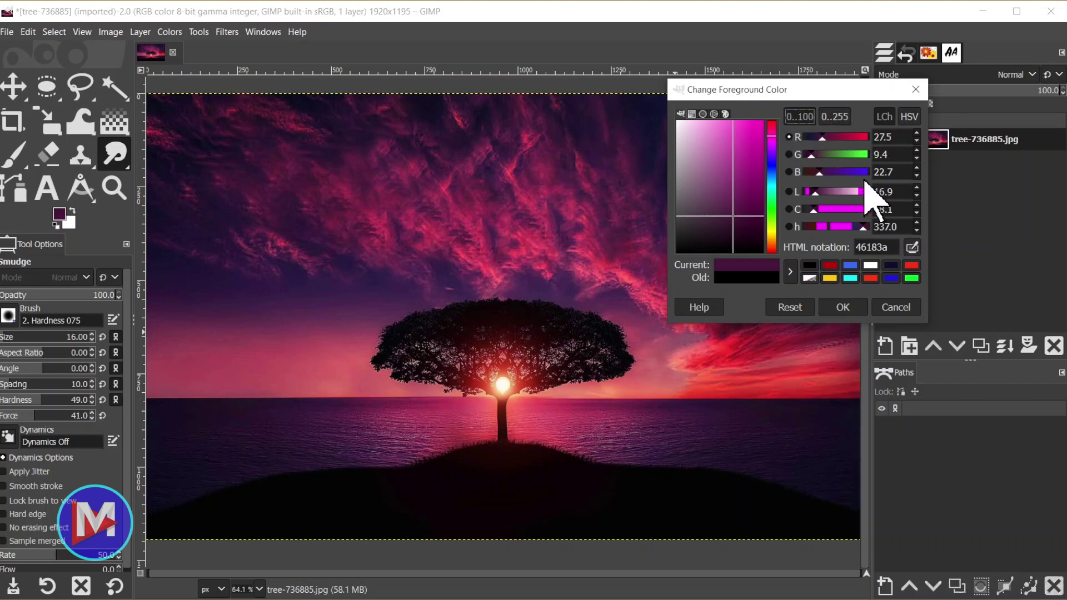
click(835, 118)
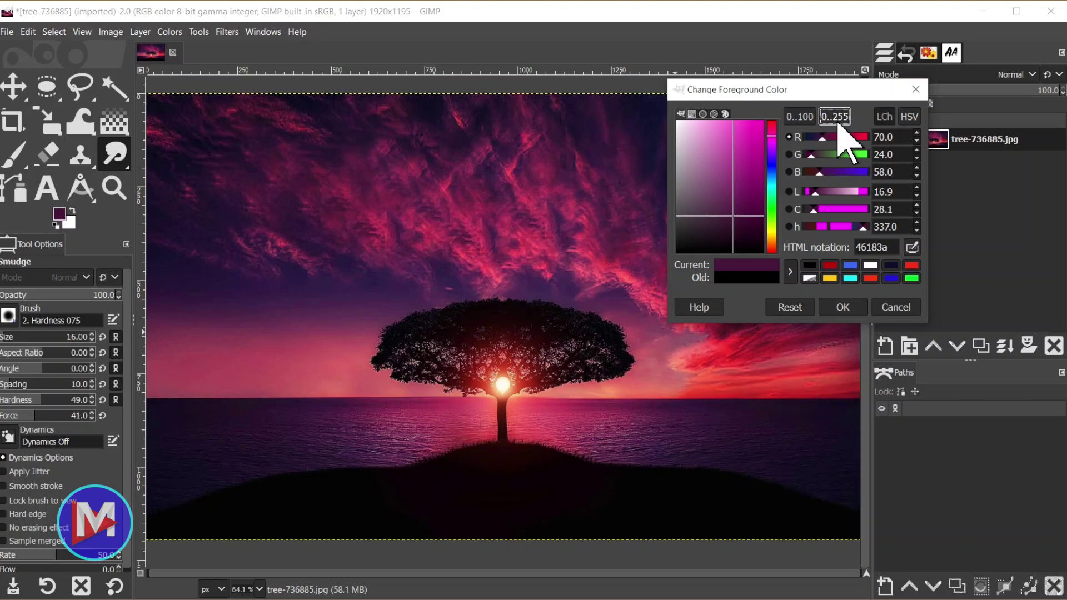
click(851, 311)
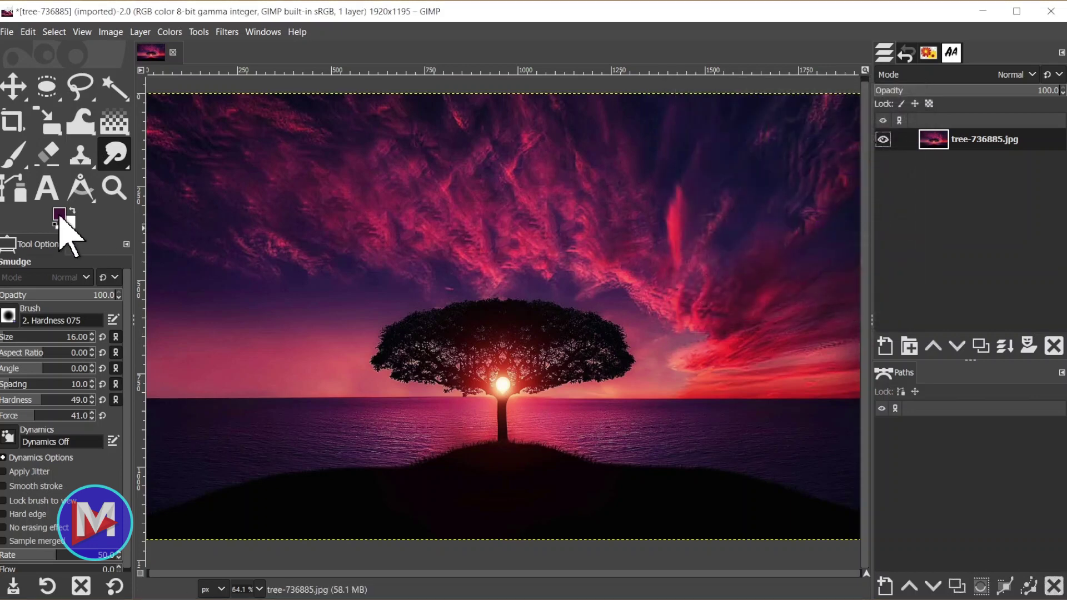
click(59, 216)
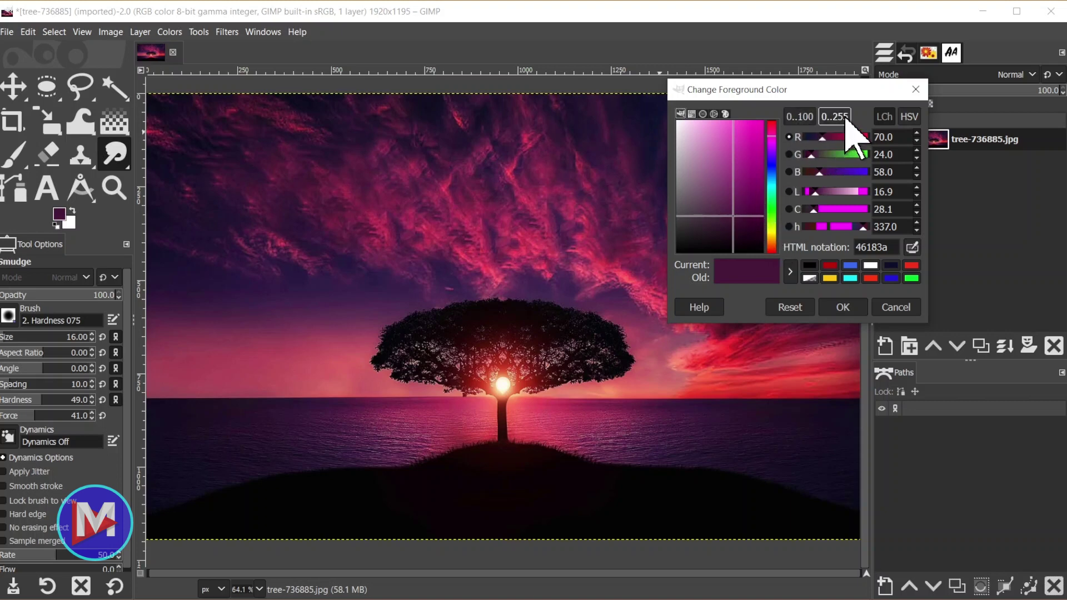
click(799, 117)
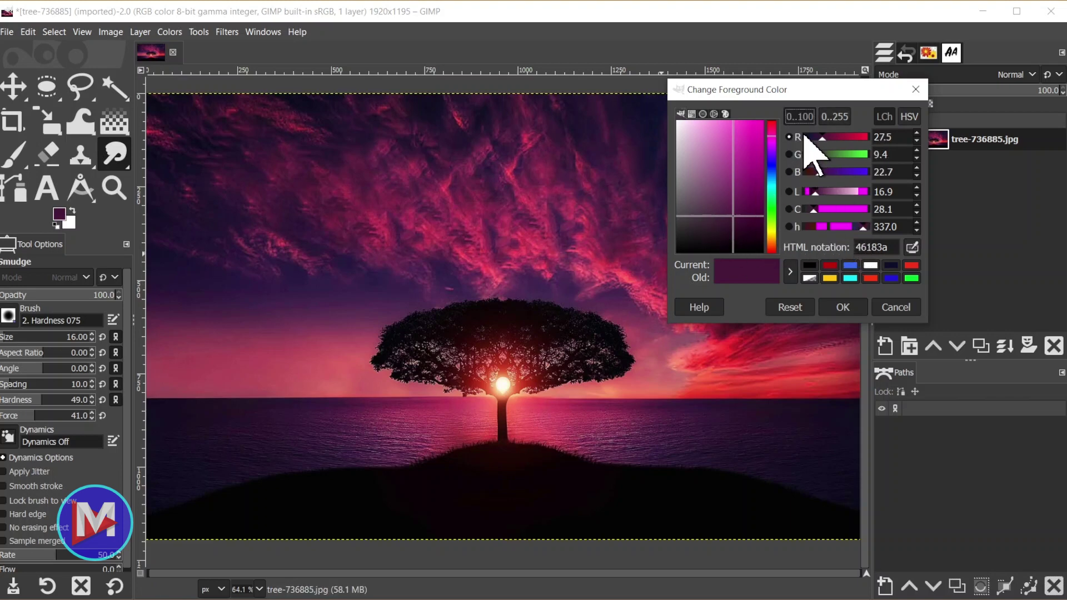
click(833, 116)
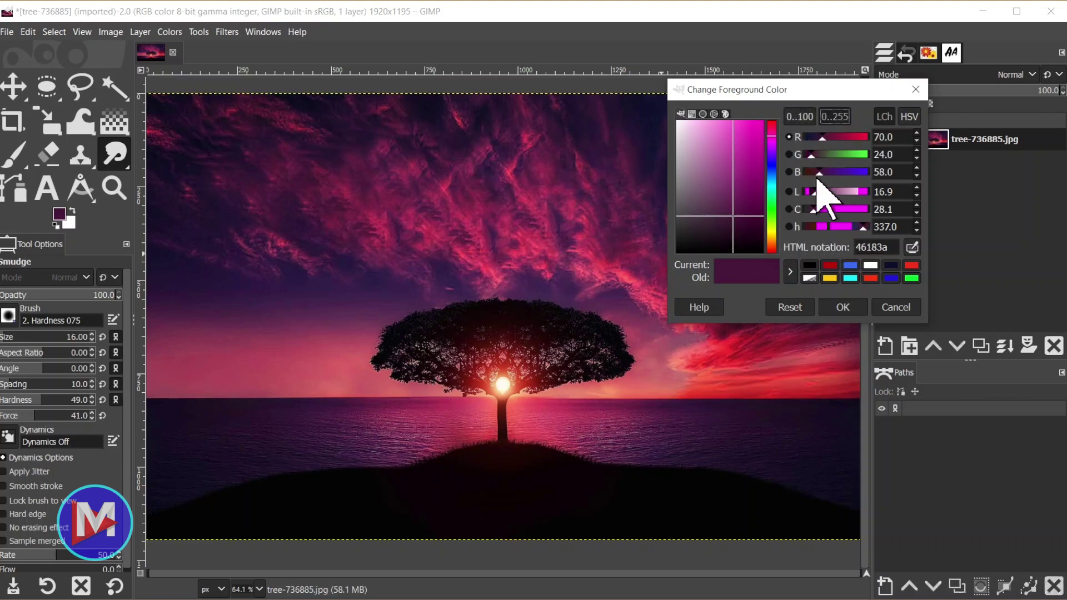
click(800, 117)
click(845, 308)
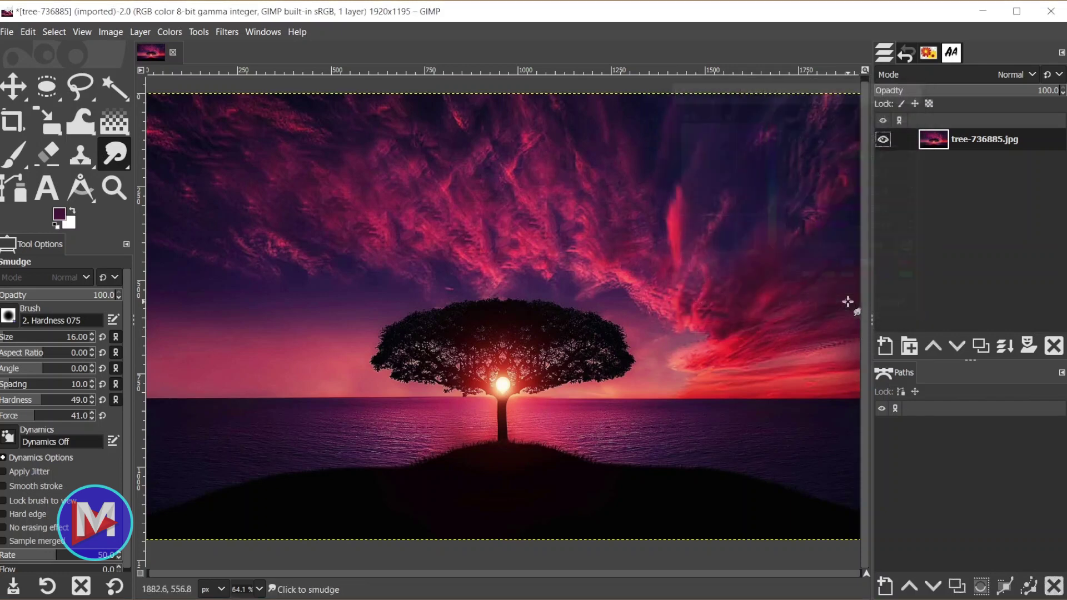
click(61, 217)
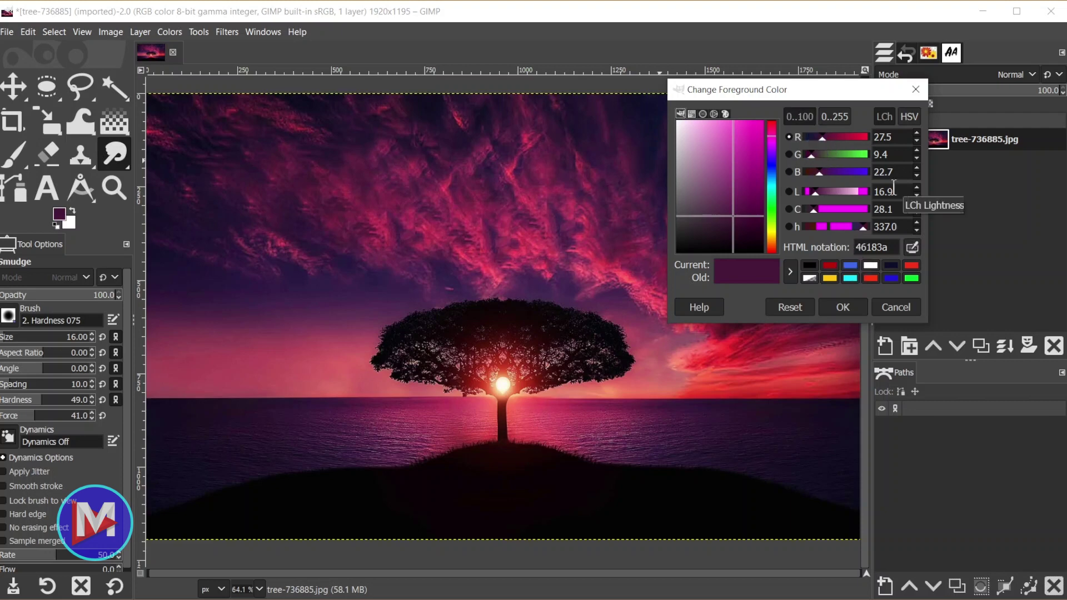
click(915, 90)
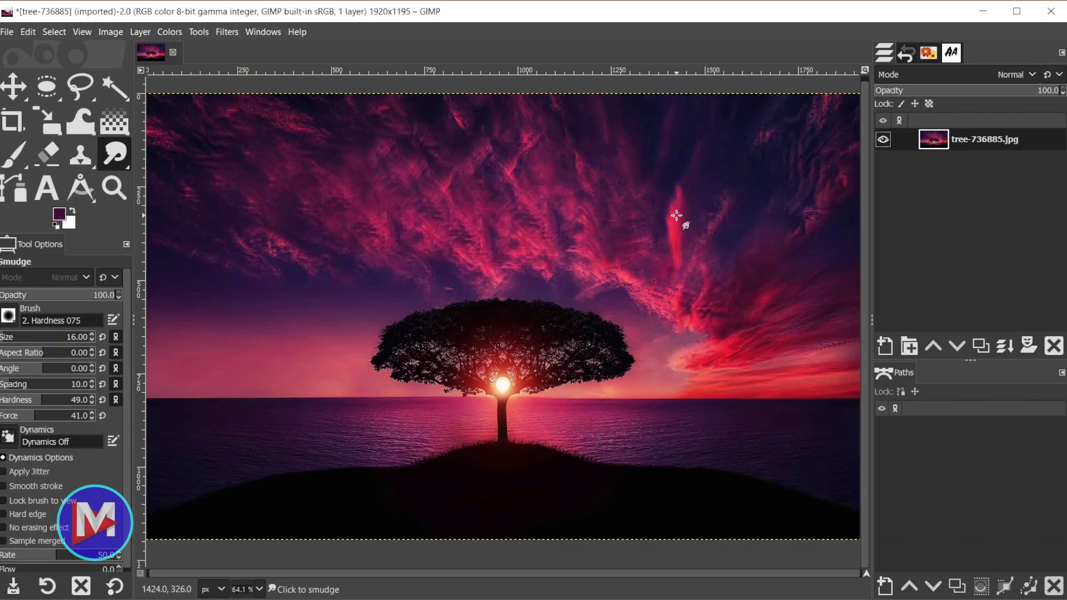
click(297, 32)
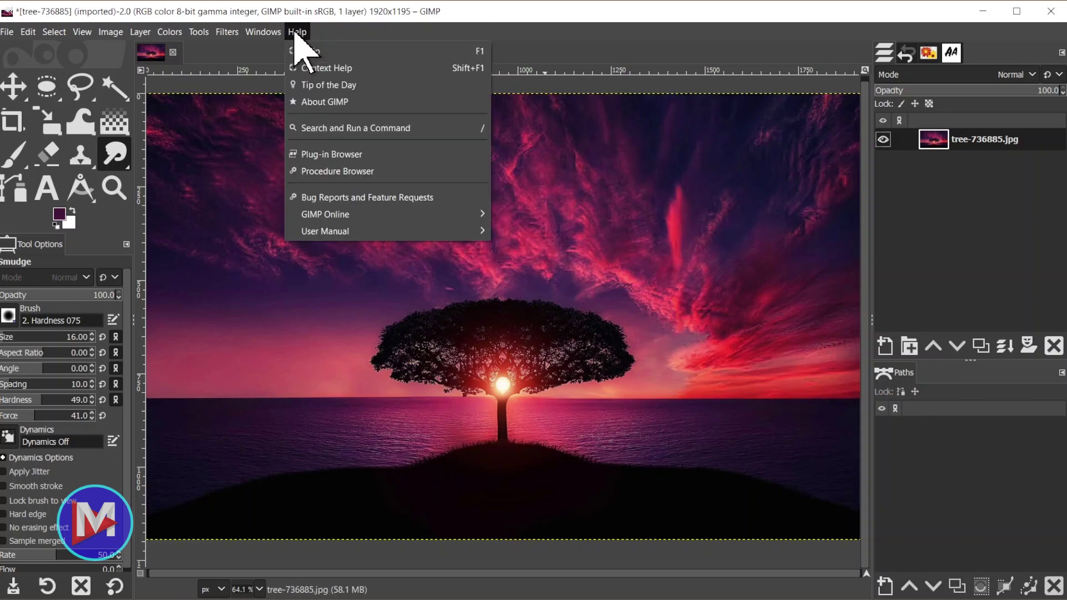
click(372, 52)
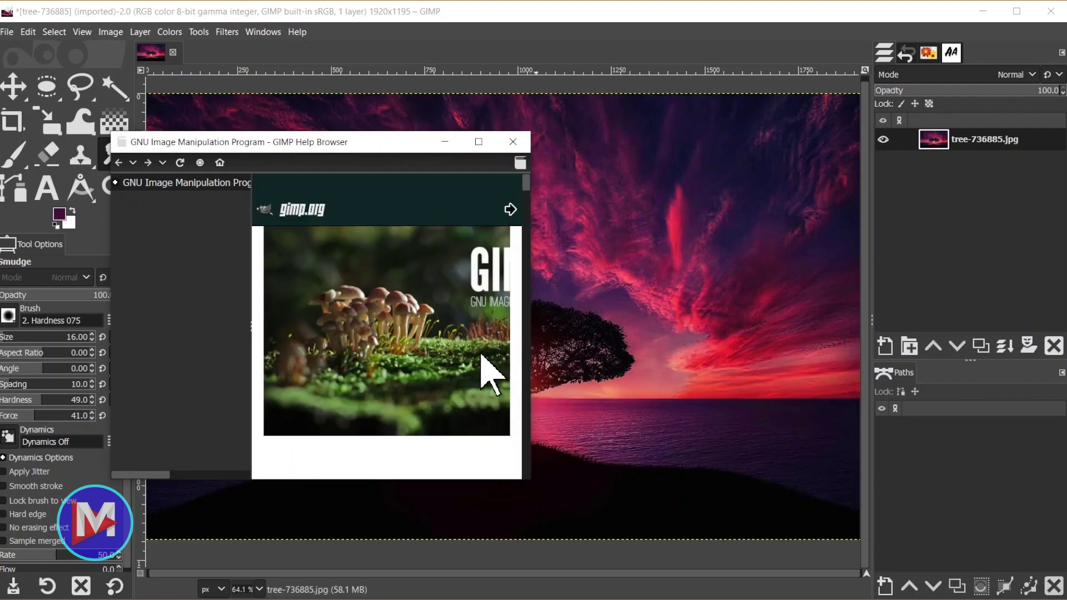
click(513, 142)
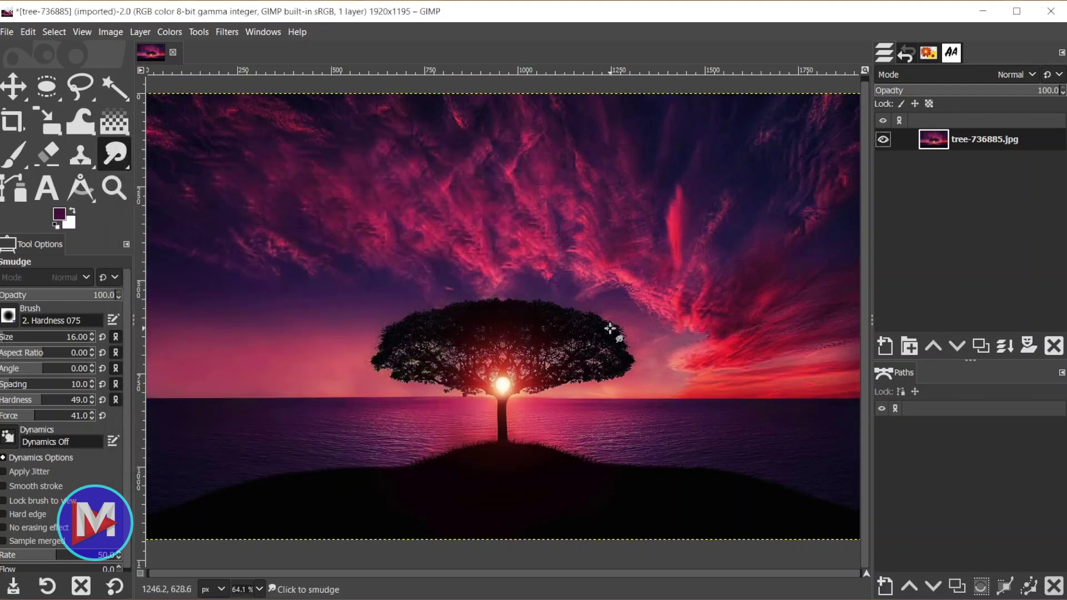